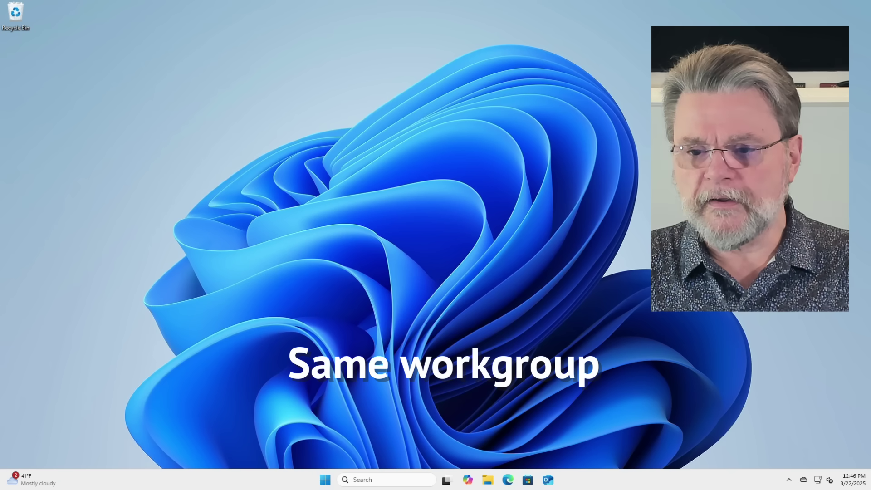
Find the workgroup name setting in Windows Settings and open the computer name and domain changes dialog
{"action": "key", "text": "super+x"}
{"action": "left_click", "coordinate": [306, 382]}
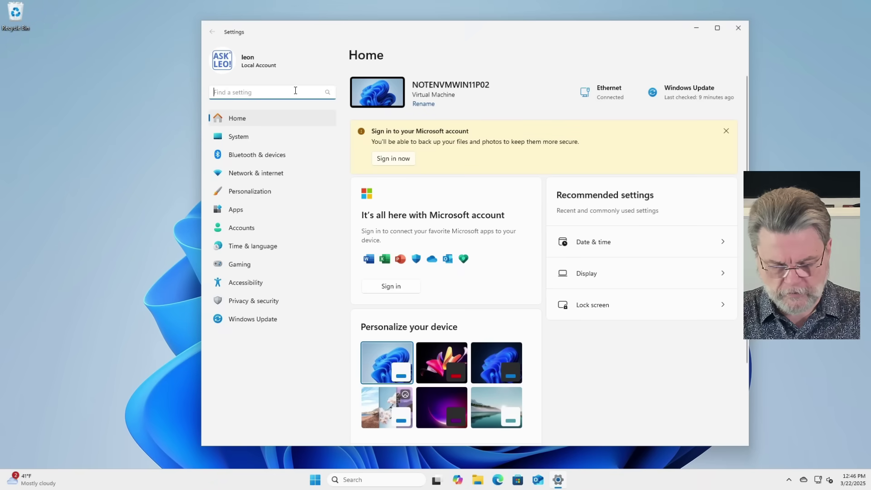
{"action": "type", "text": "workgro"}
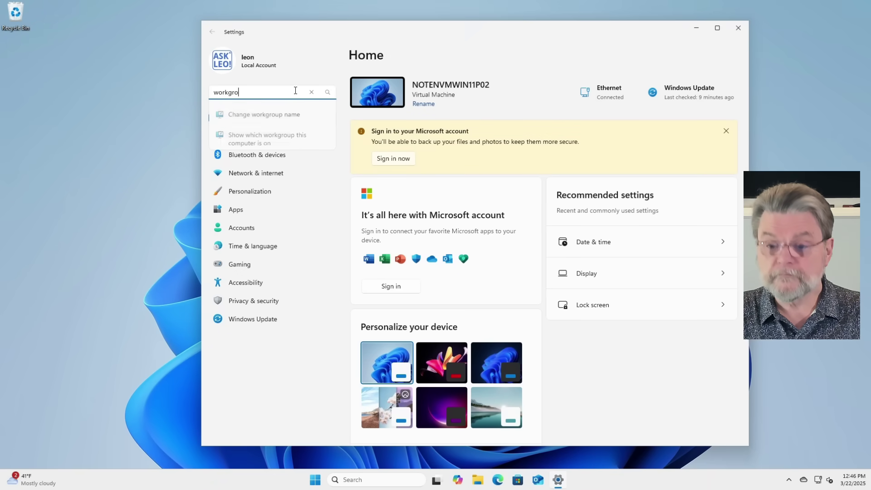
{"action": "left_click", "coordinate": [295, 112]}
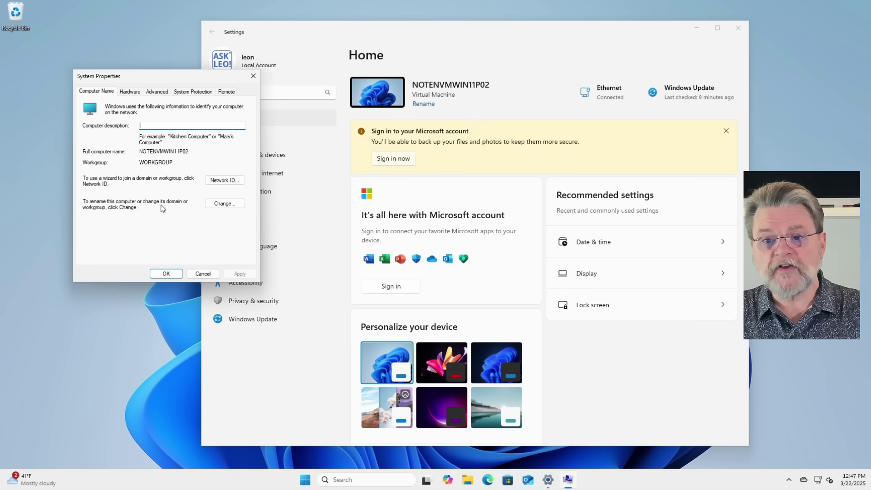
{"action": "left_click", "coordinate": [225, 204]}
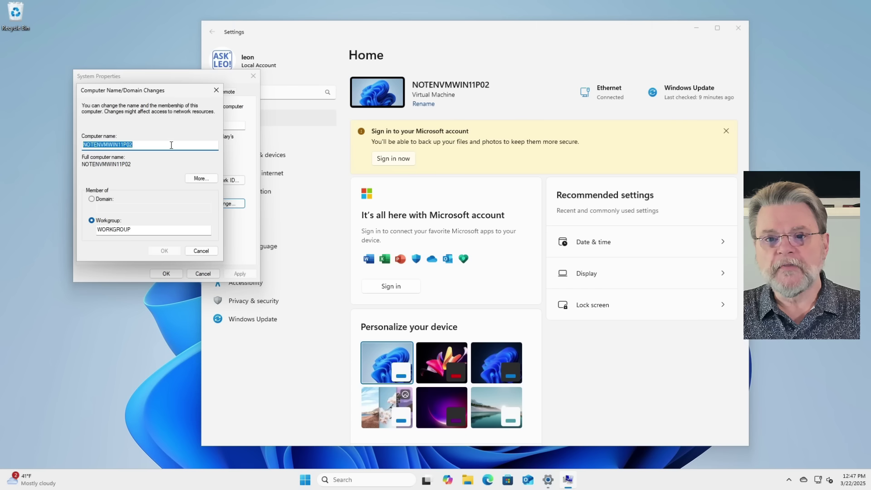
Change the computer's workgroup to NOTENBOOM and restart the computer to apply it
{"action": "left_click", "coordinate": [171, 145]}
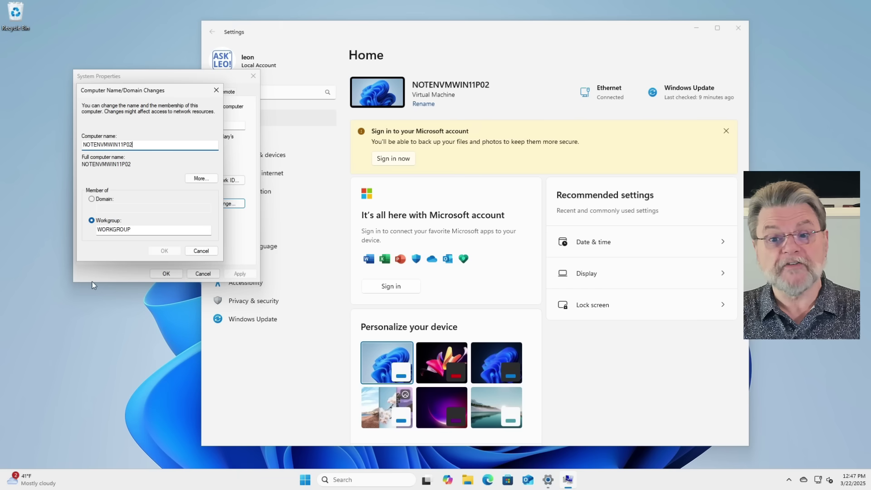
{"action": "left_click_drag", "start_coordinate": [153, 230], "coordinate": [54, 233]}
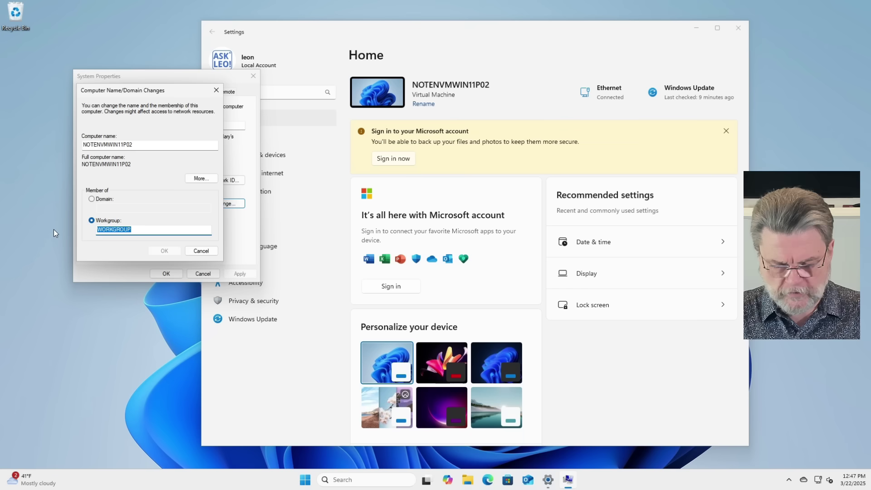
{"action": "type", "text": "NOTENBOO"}
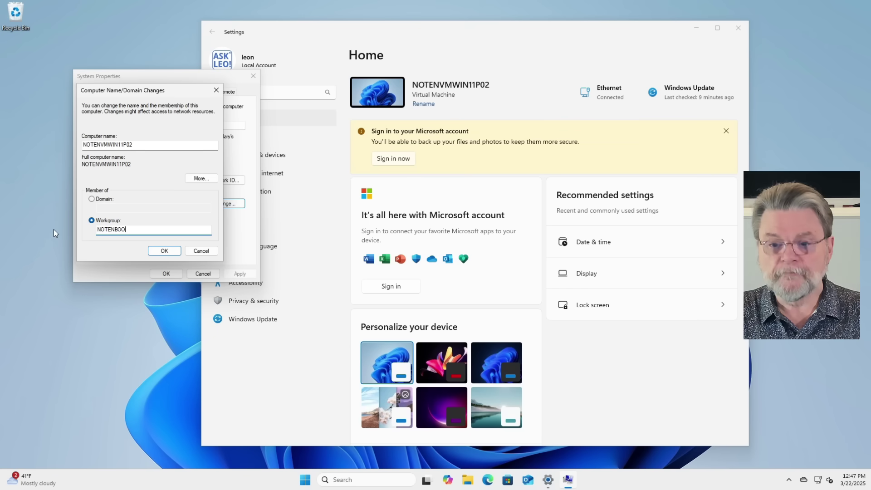
{"action": "type", "text": "M"}
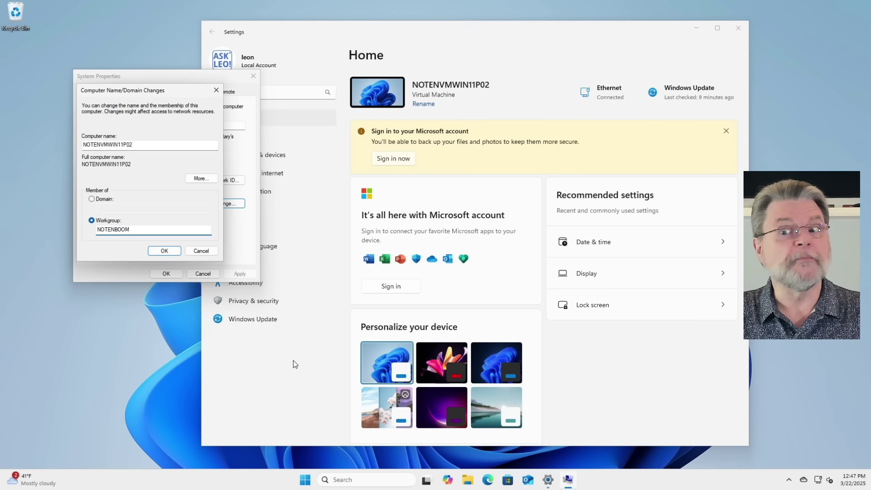
{"action": "left_click", "coordinate": [161, 251]}
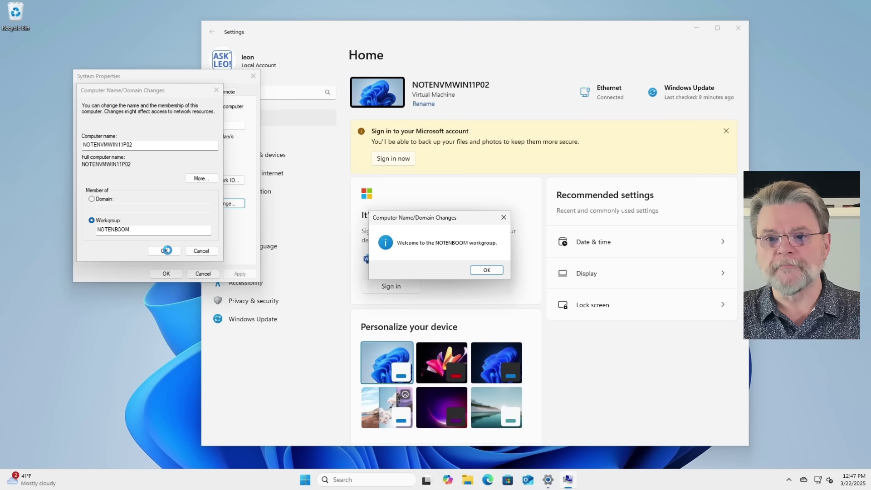
{"action": "left_click", "coordinate": [489, 271]}
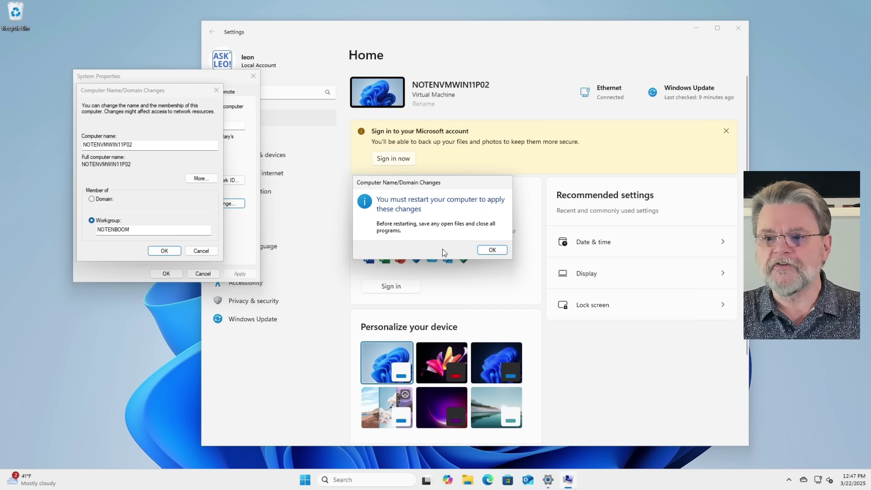
{"action": "left_click", "coordinate": [486, 252]}
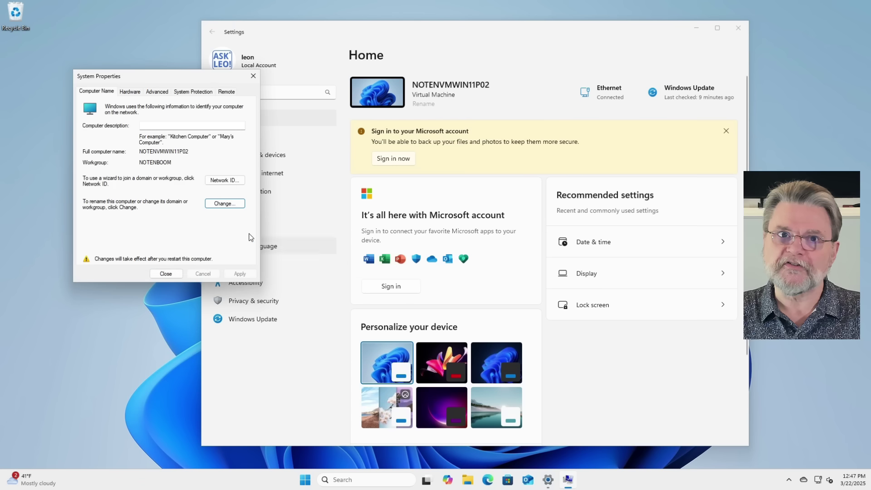
{"action": "left_click", "coordinate": [166, 274]}
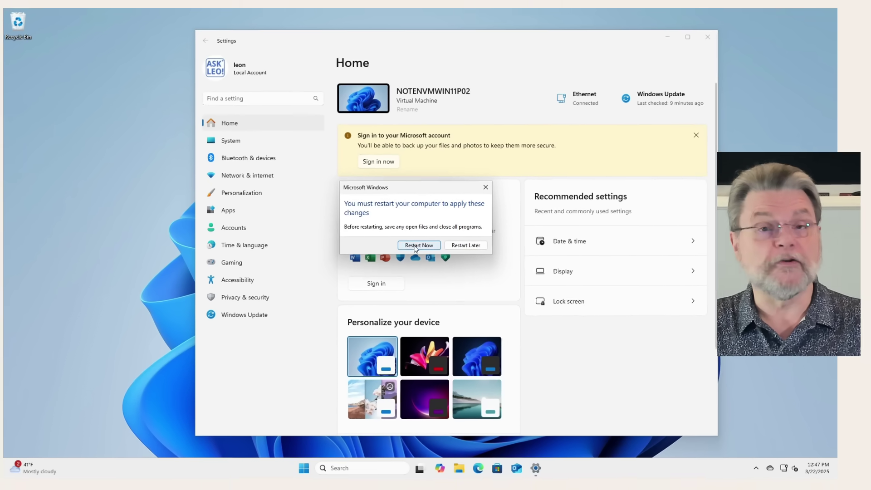
{"action": "left_click", "coordinate": [435, 246]}
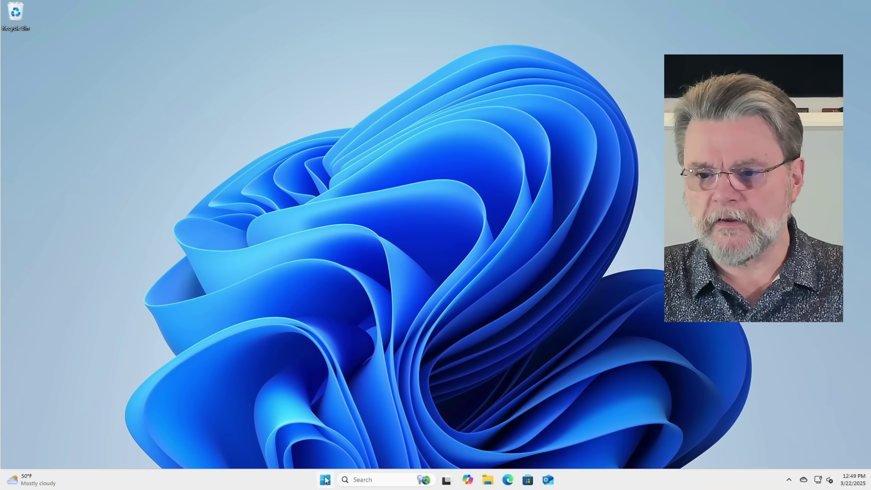
Look up the computer's workgroup in System Properties through a Settings search, and close the dialog
{"action": "right_click", "coordinate": [326, 480]}
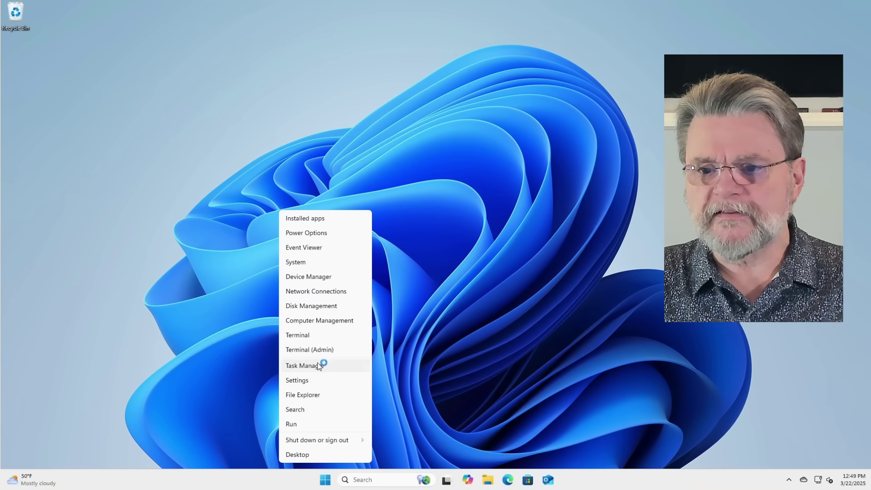
{"action": "left_click", "coordinate": [318, 380]}
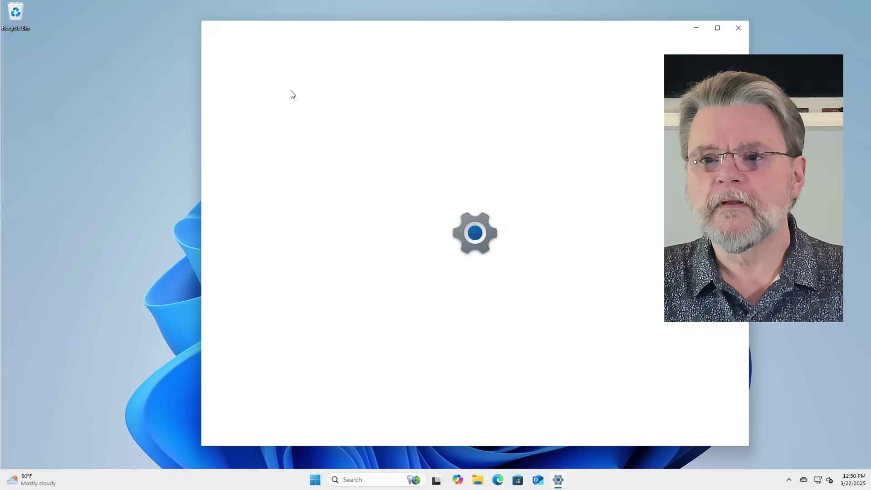
{"action": "type", "text": "w"}
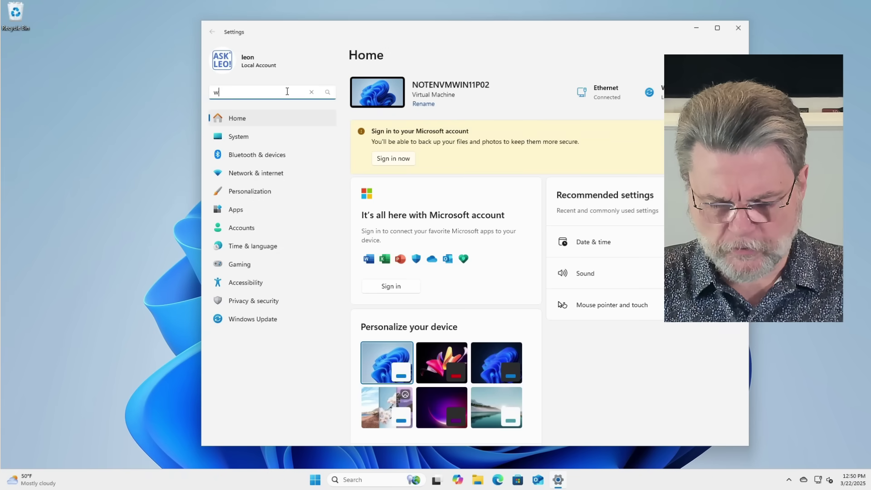
{"action": "type", "text": "orkg"}
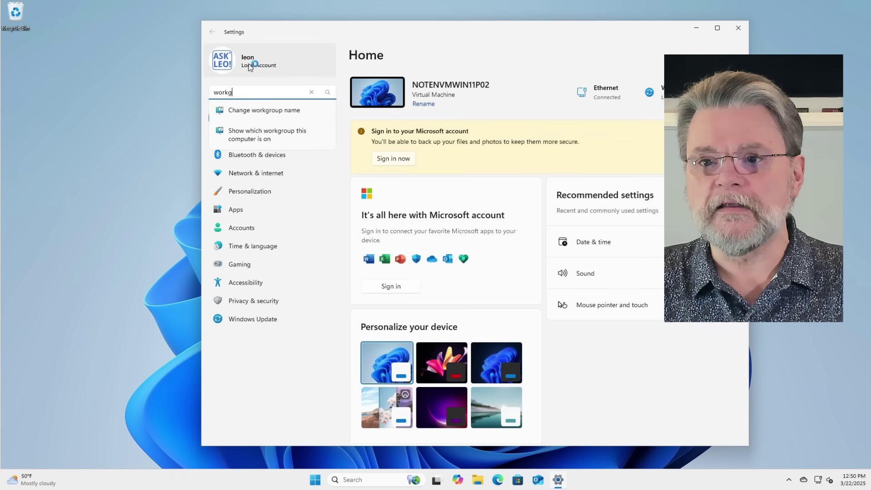
{"action": "left_click", "coordinate": [252, 110]}
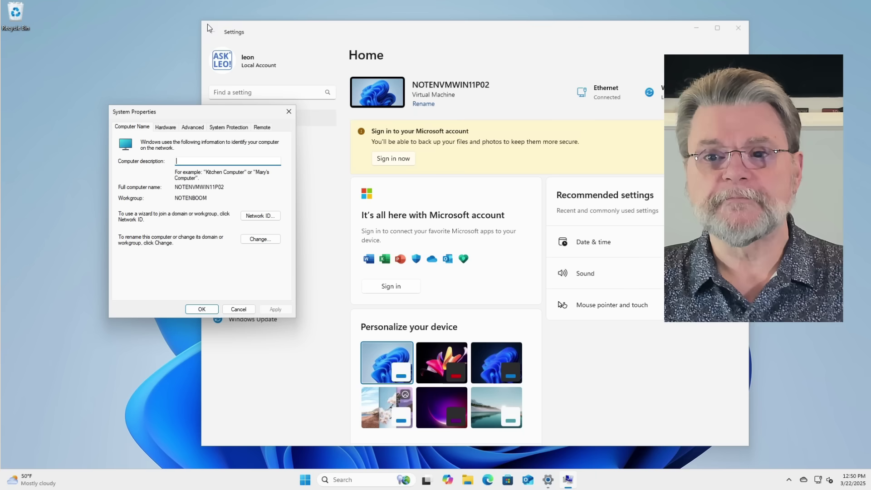
{"action": "left_click", "coordinate": [289, 112]}
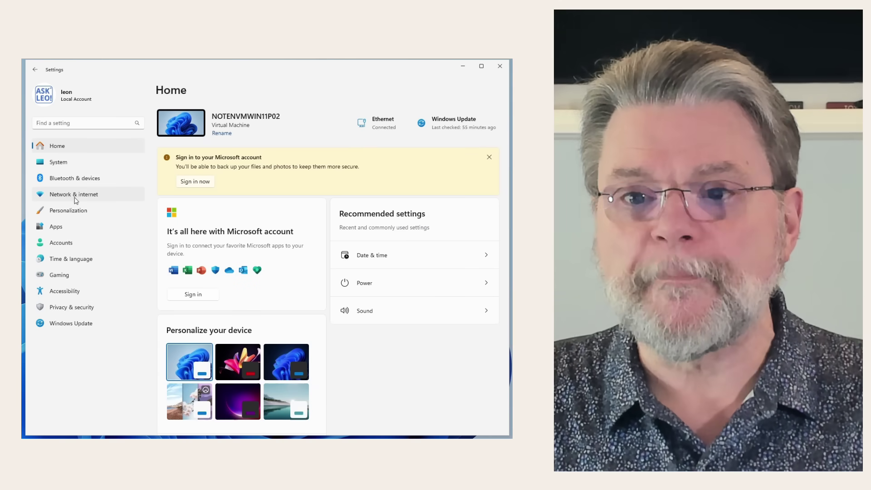
Show the Network & internet settings, and open an elevated Terminal (Admin) window, allowing it to make changes
{"action": "left_click", "coordinate": [75, 198]}
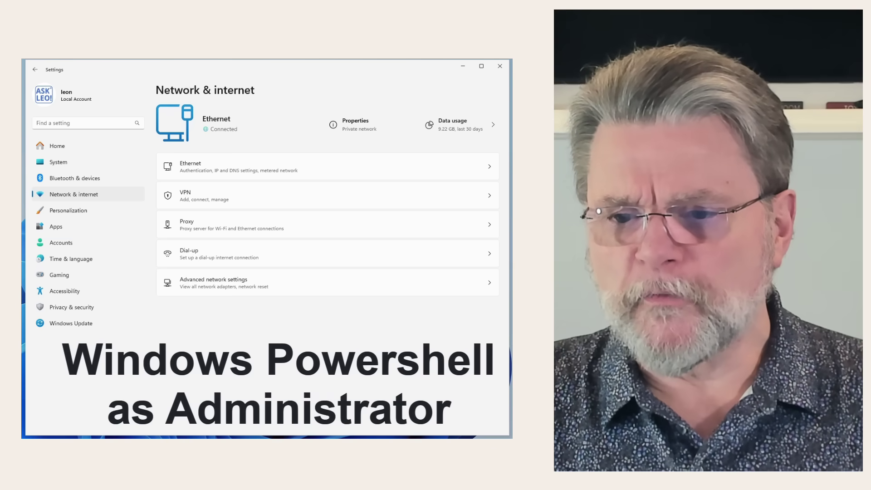
{"action": "key", "text": "super+x"}
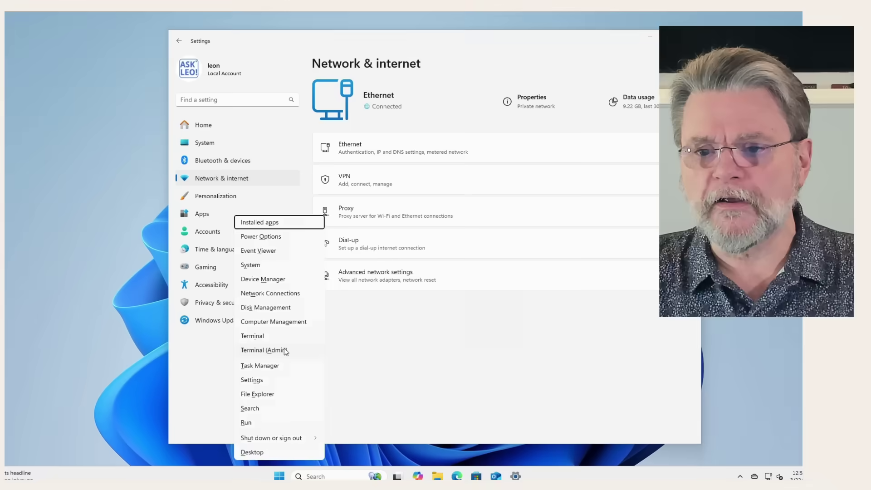
{"action": "left_click", "coordinate": [284, 349]}
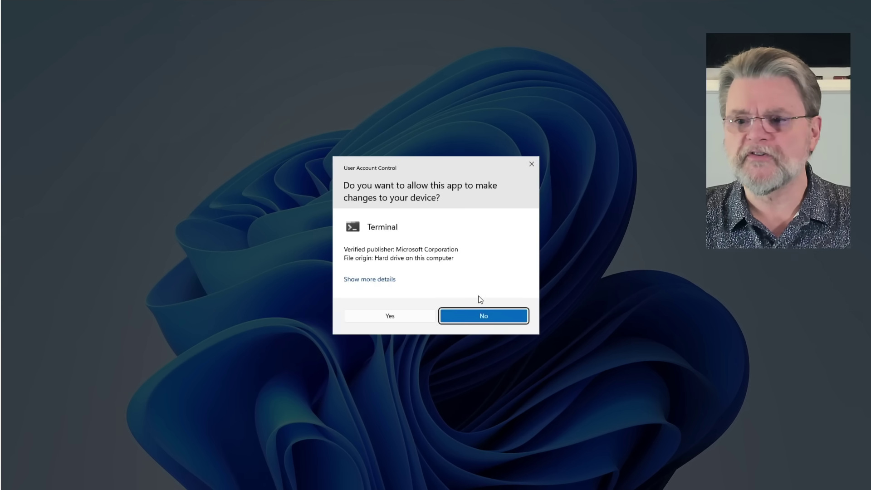
{"action": "left_click", "coordinate": [405, 320]}
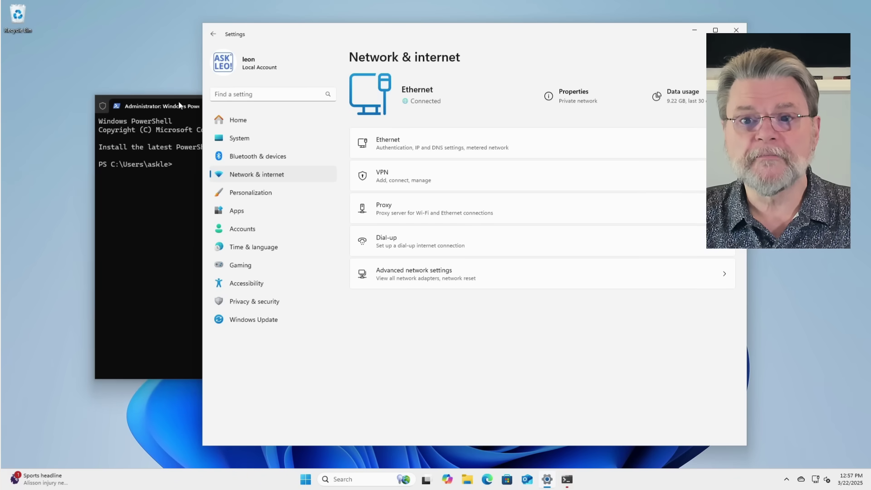
{"action": "left_click", "coordinate": [104, 105]}
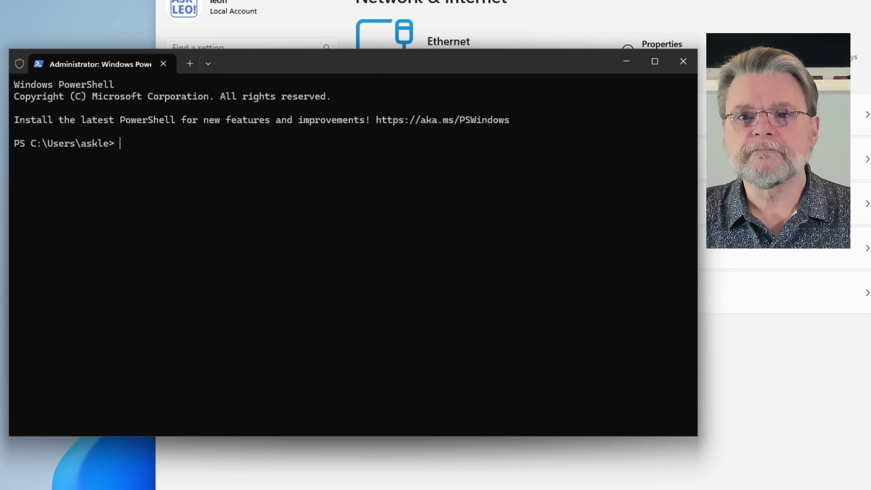
List the connection profiles with Get-NetConnectionProfile, and set the "Network" profile's NetworkCategory to Private with Set-NetConnectionProfile
{"action": "type", "text": "Get-NetConnectionProfile"}
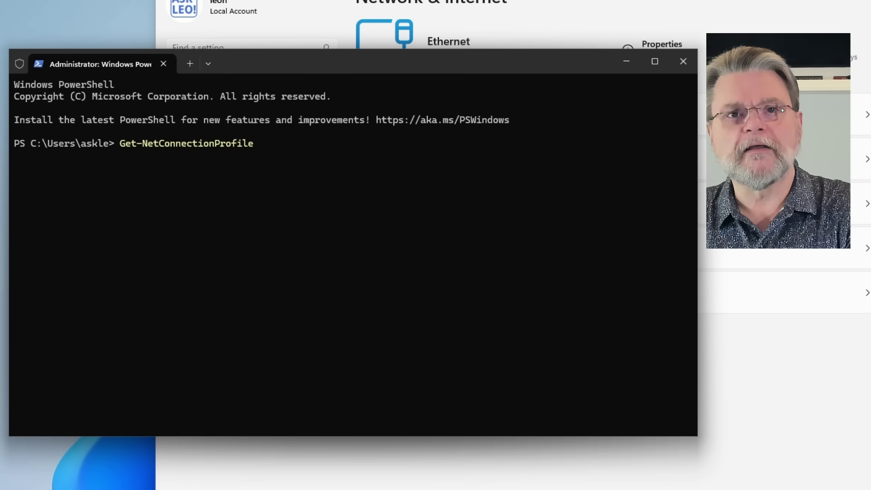
{"action": "key", "text": "Return"}
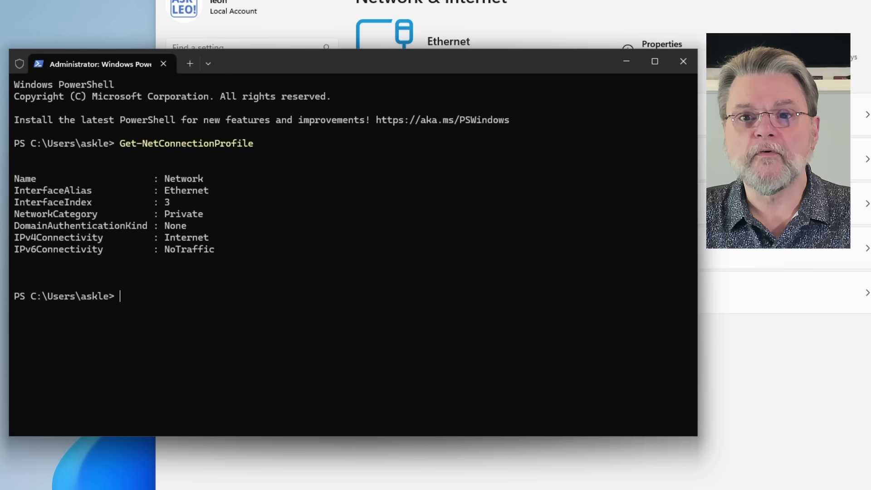
{"action": "type", "text": "Set-NetConnectionProfile -Name \"Network\" -NetworkCategory Private"}
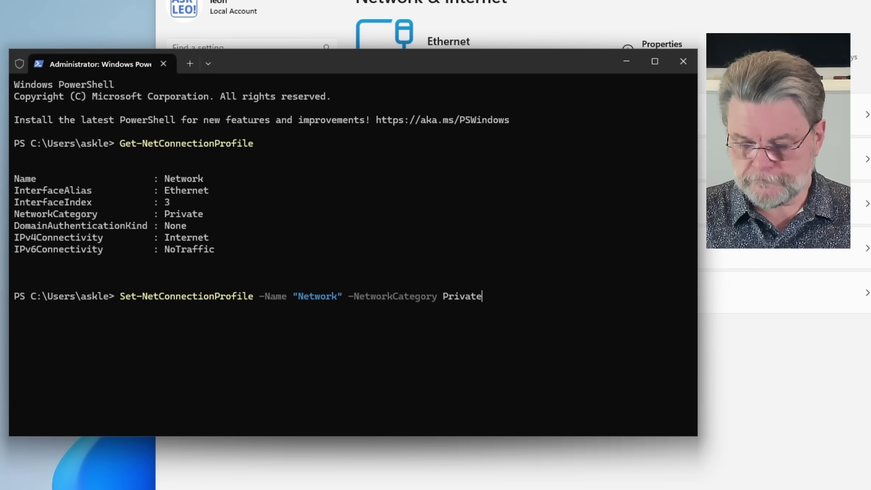
{"action": "key", "text": "Return"}
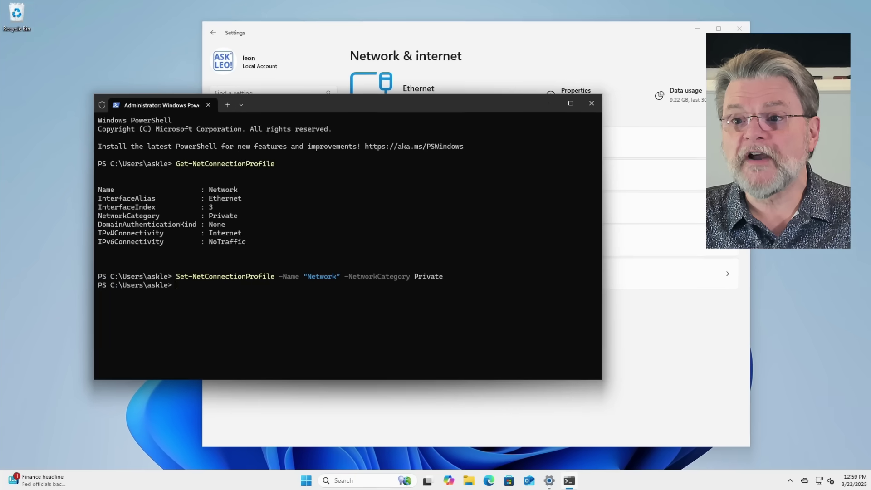
Return to Settings and open the advanced sharing settings within the advanced network settings
{"action": "left_click_drag", "start_coordinate": [347, 105], "coordinate": [398, 149]}
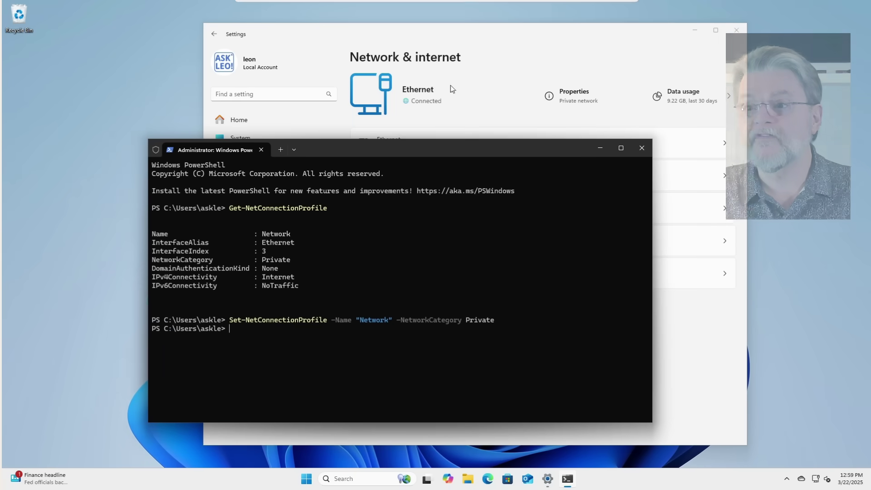
{"action": "left_click", "coordinate": [238, 126]}
{"action": "left_click", "coordinate": [238, 123]}
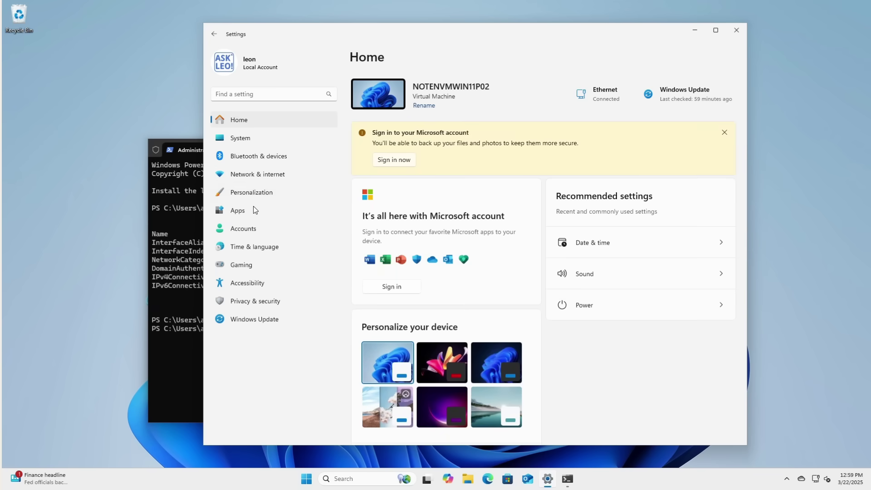
{"action": "left_click", "coordinate": [253, 177]}
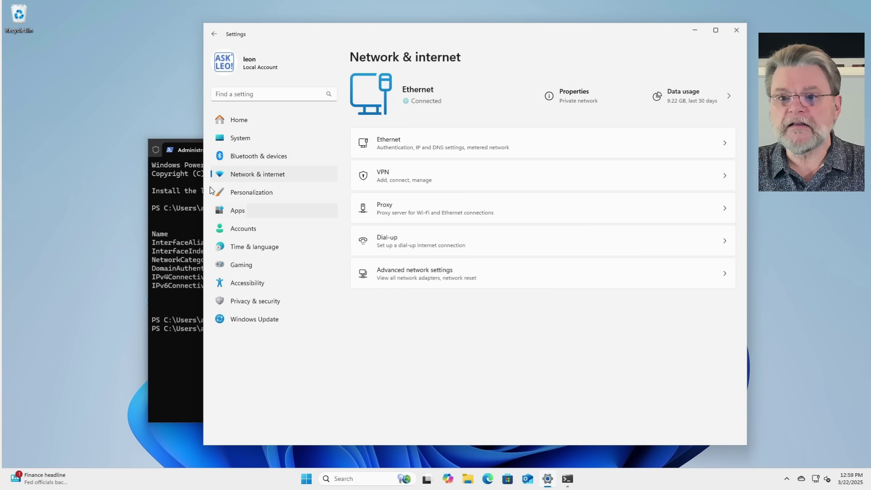
{"action": "left_click", "coordinate": [447, 273]}
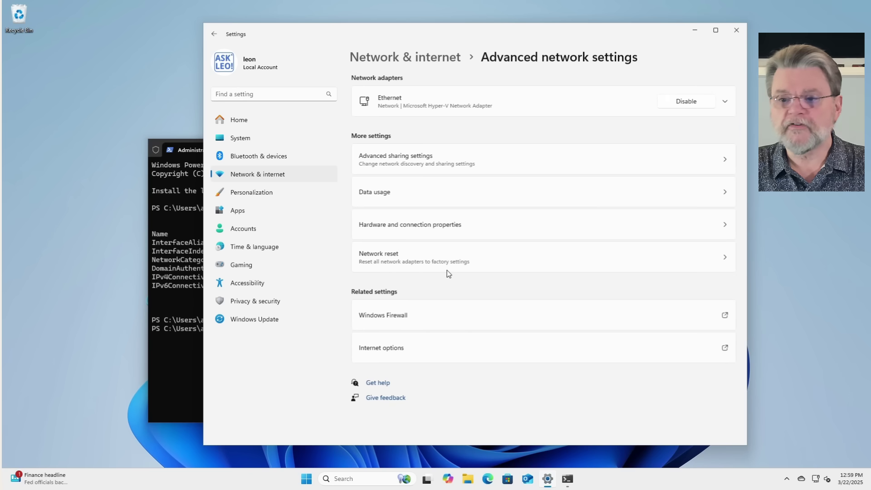
{"action": "left_click", "coordinate": [445, 162]}
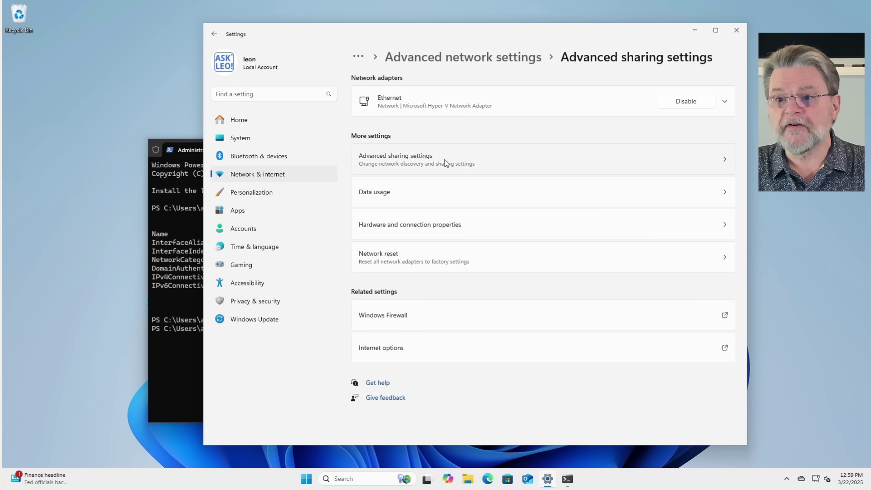